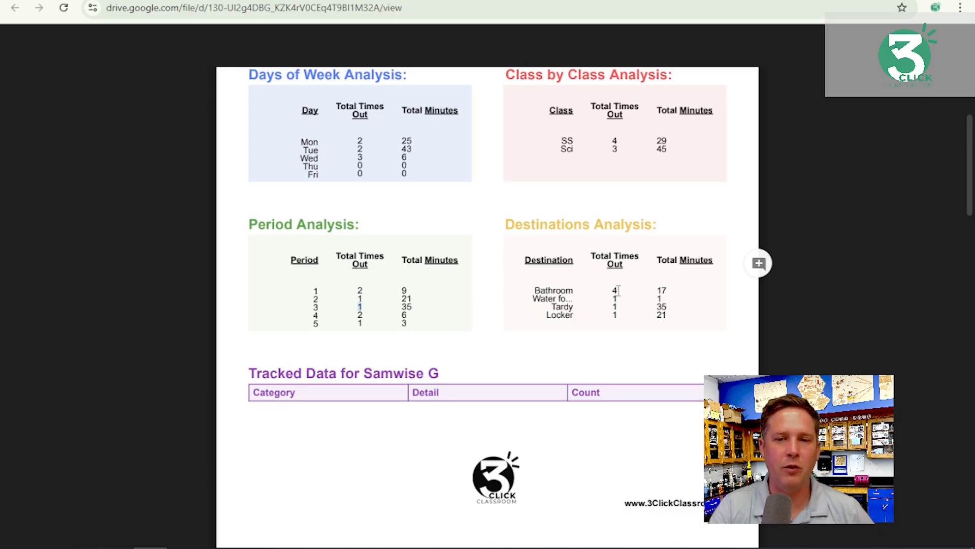
- Examine the tracked-data category counts and the Additional Tracked Data table in the student's Time Out of Class report
scroll(615, 315, down, 5)
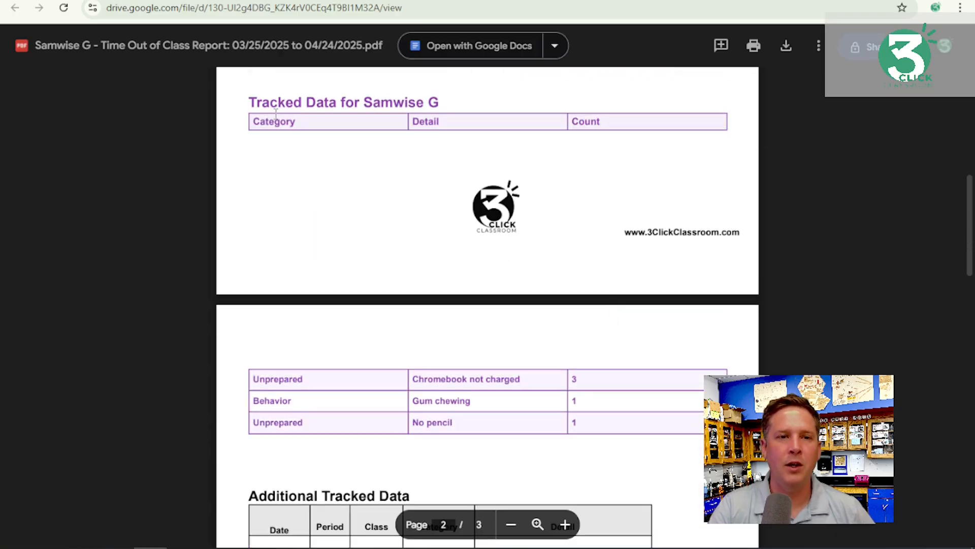
drag(275, 107, 438, 140)
drag(507, 293, 601, 425)
click(602, 427)
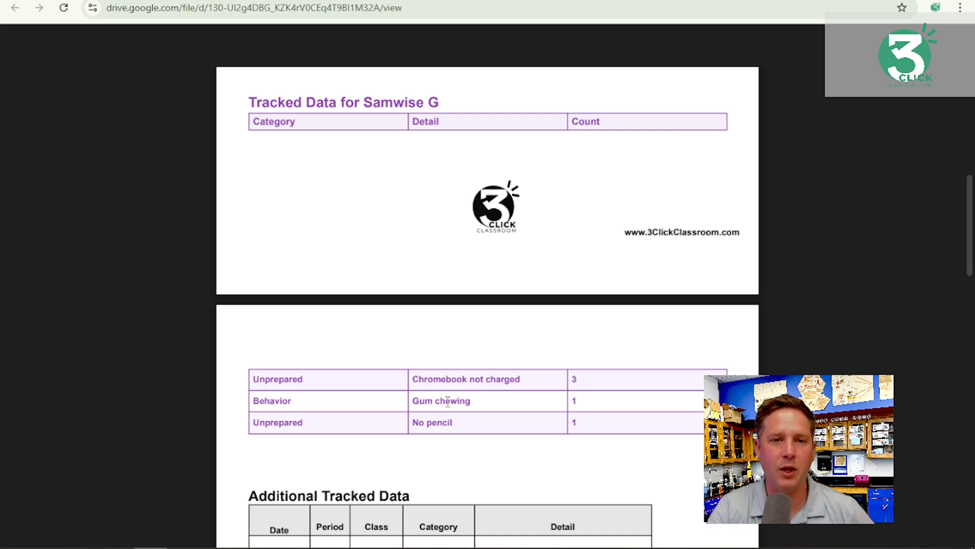
scroll(447, 402, down, 7)
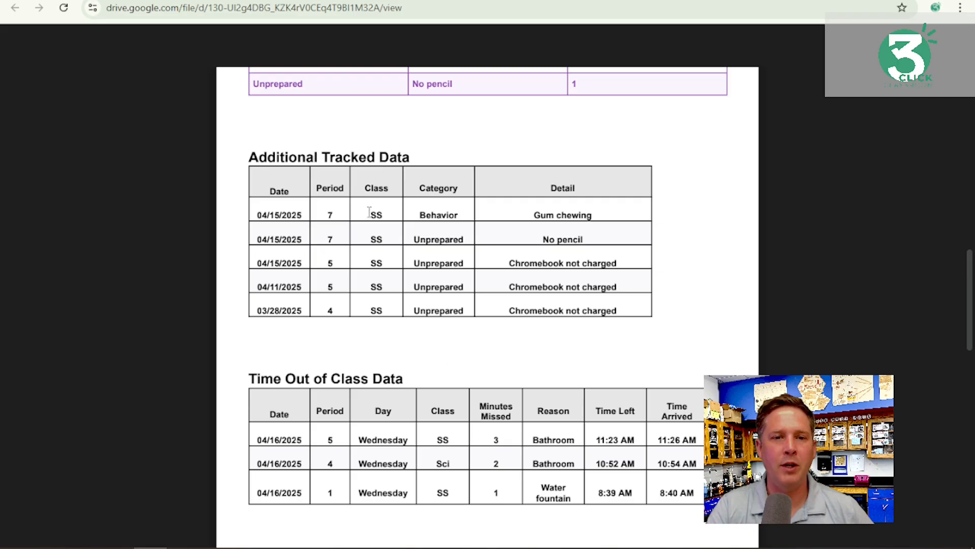
drag(376, 222, 382, 311)
click(383, 311)
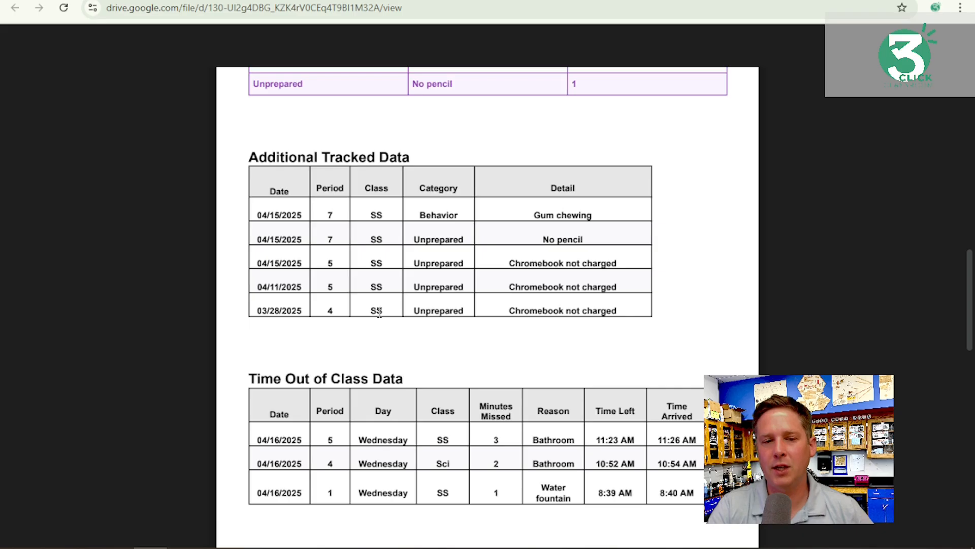
- Review the Time Out of Class Data entries across the report's last pages and return to the first-page analysis
scroll(381, 312, down, 4)
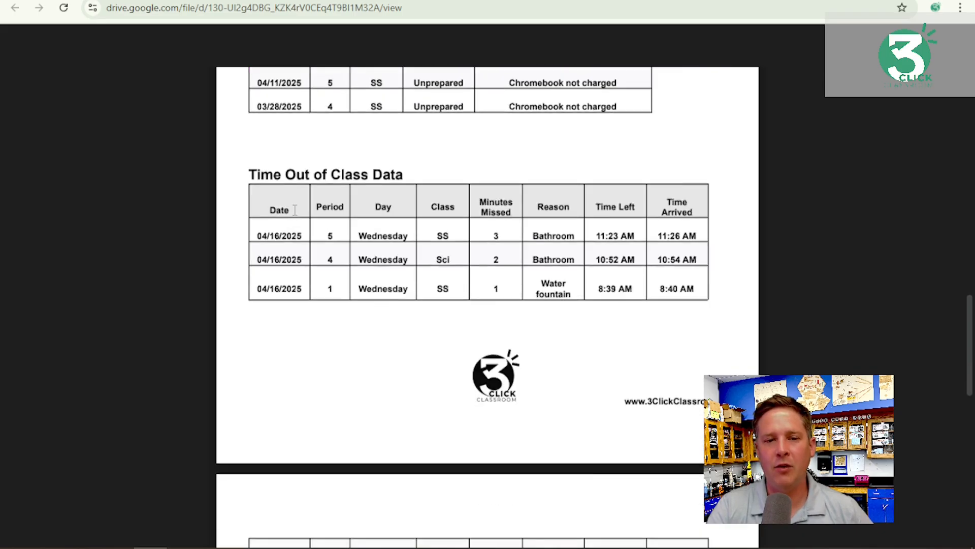
scroll(322, 184, down, 1)
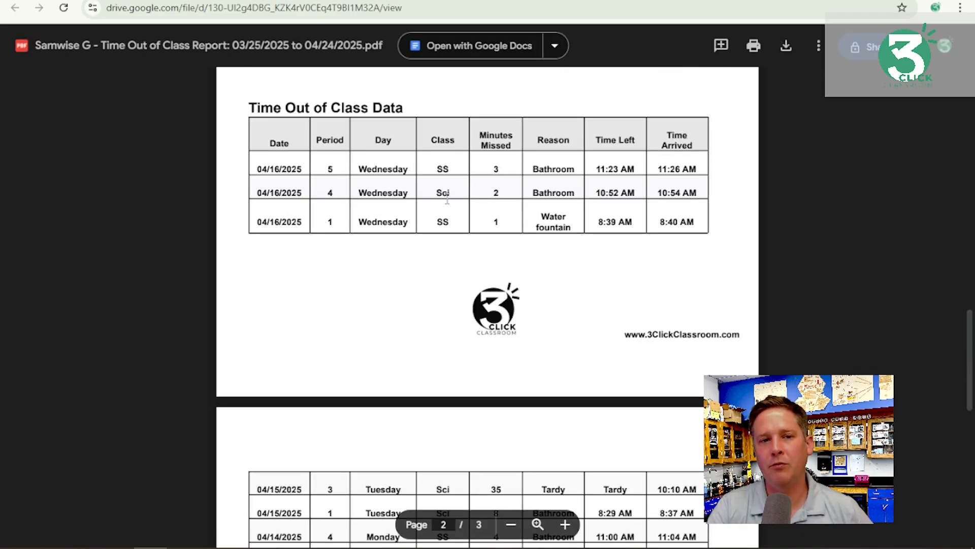
scroll(464, 224, down, 1)
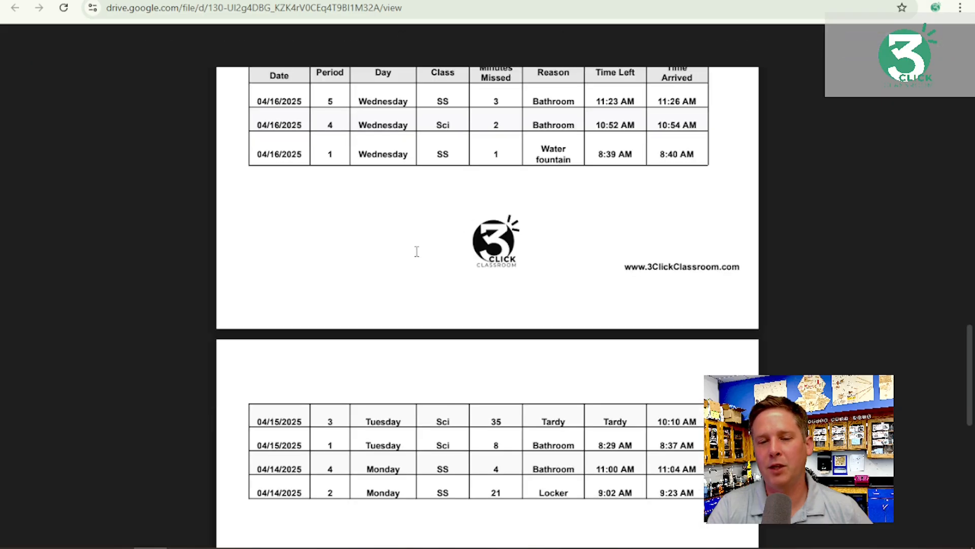
scroll(417, 251, down, 3)
scroll(417, 258, down, 4)
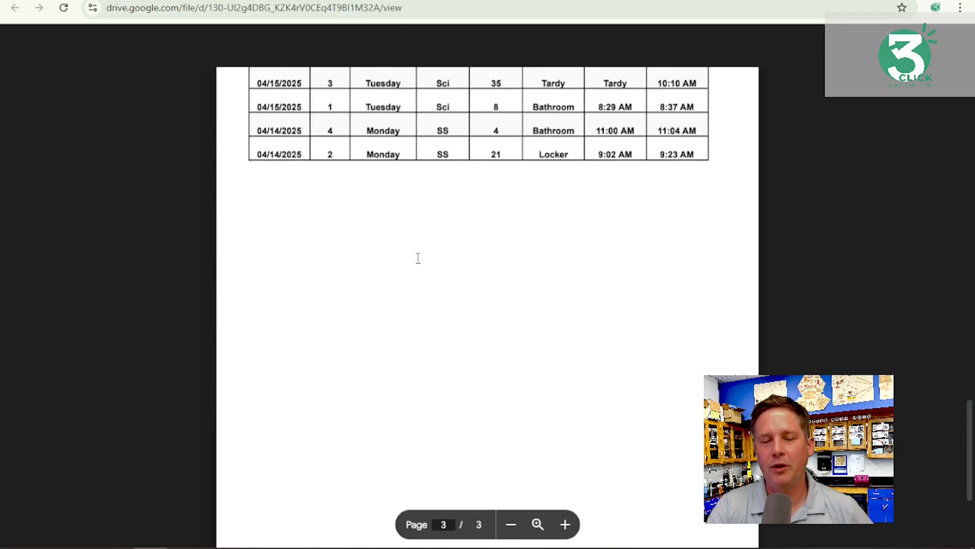
scroll(418, 258, up, 10)
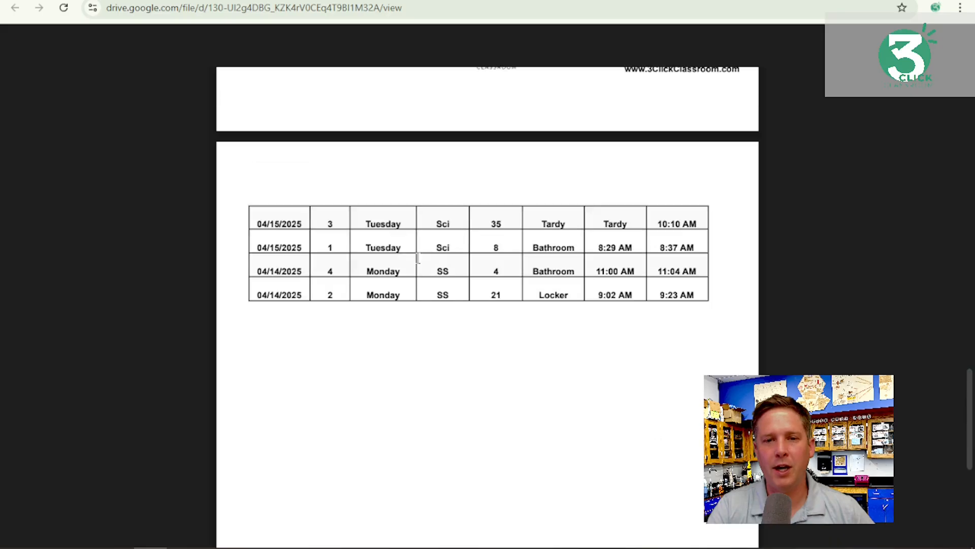
scroll(417, 259, up, 4)
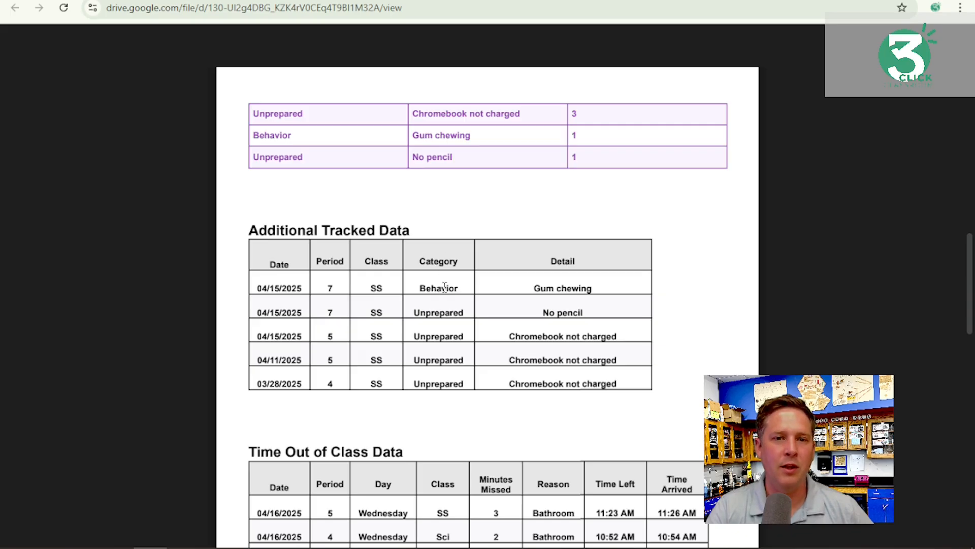
scroll(439, 290, up, 5)
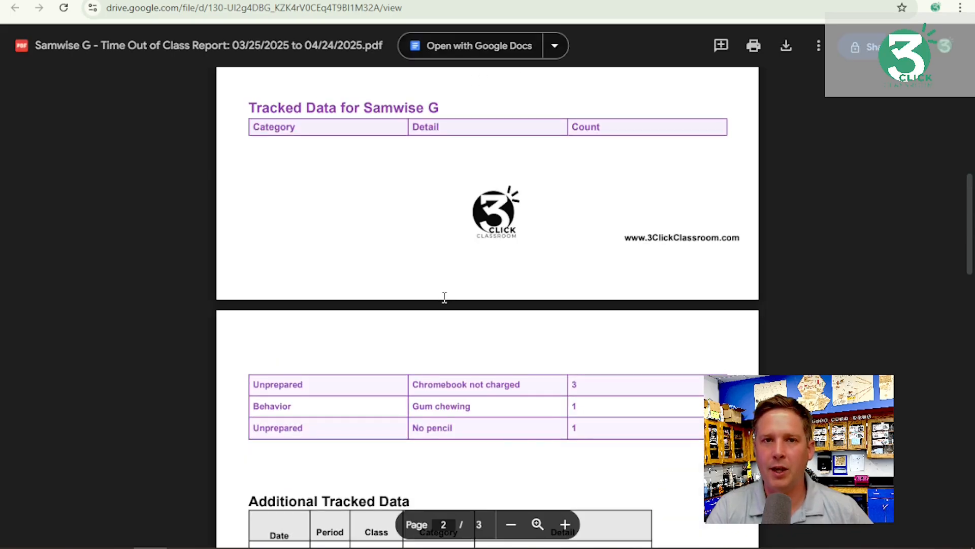
scroll(444, 297, up, 6)
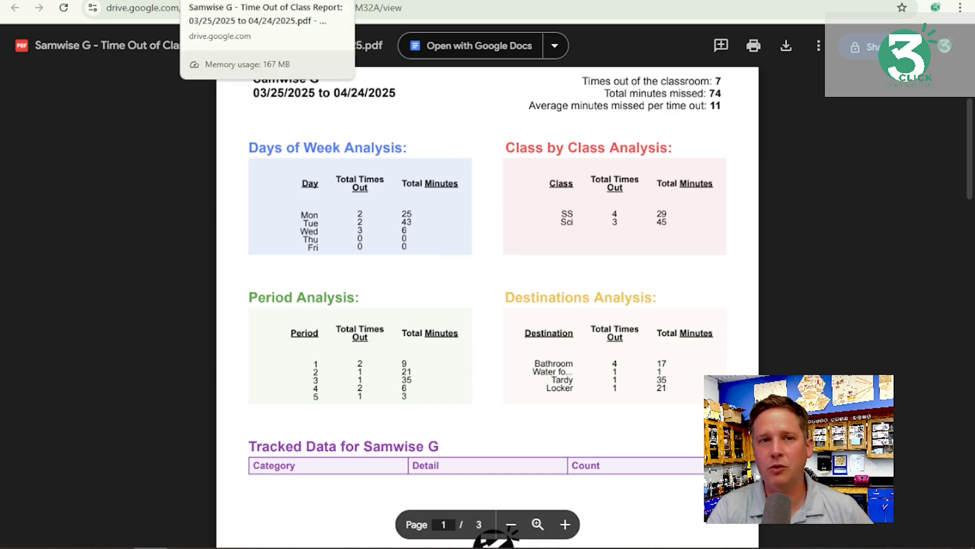
- Leave the student report, close its form in the 3 Click Classroom spreadsheet, and open the Frequent Flyers Report form
click(325, 0)
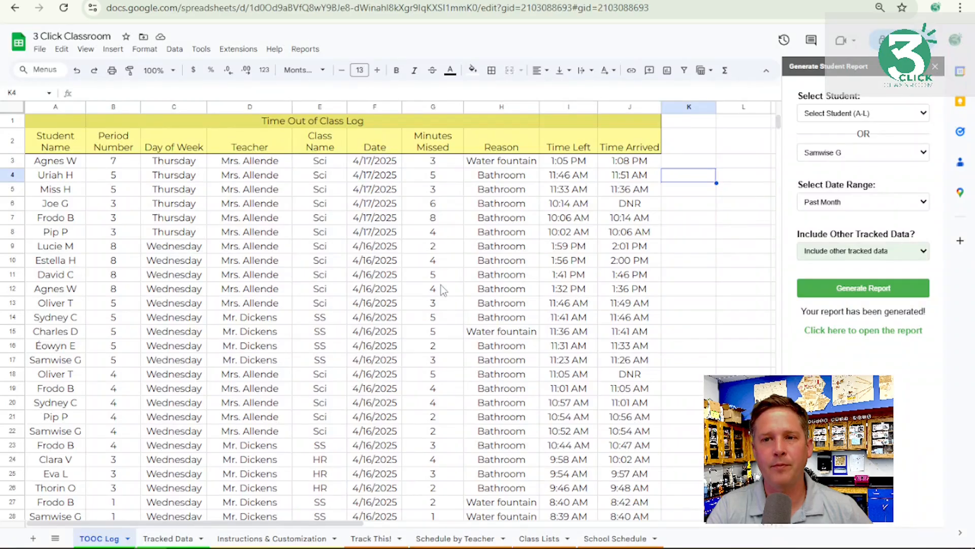
click(936, 68)
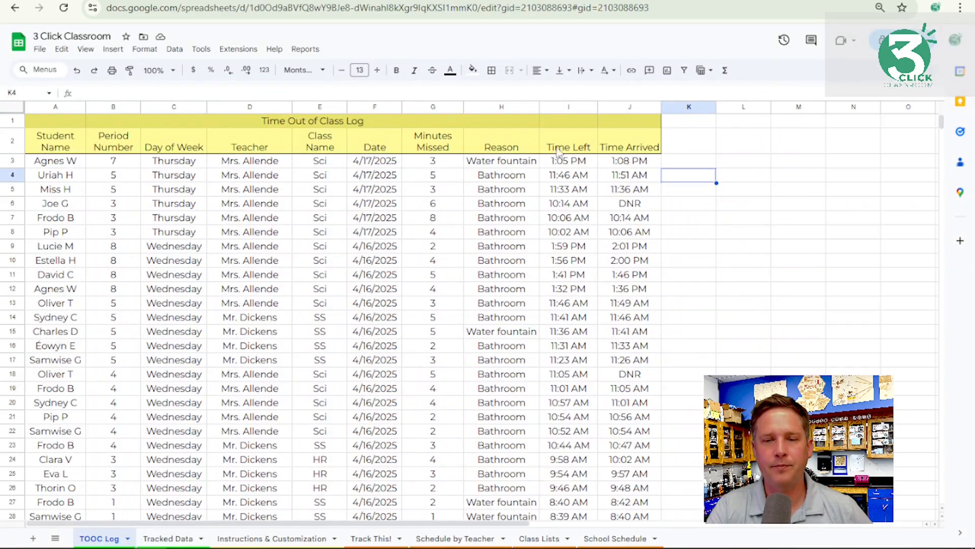
click(311, 51)
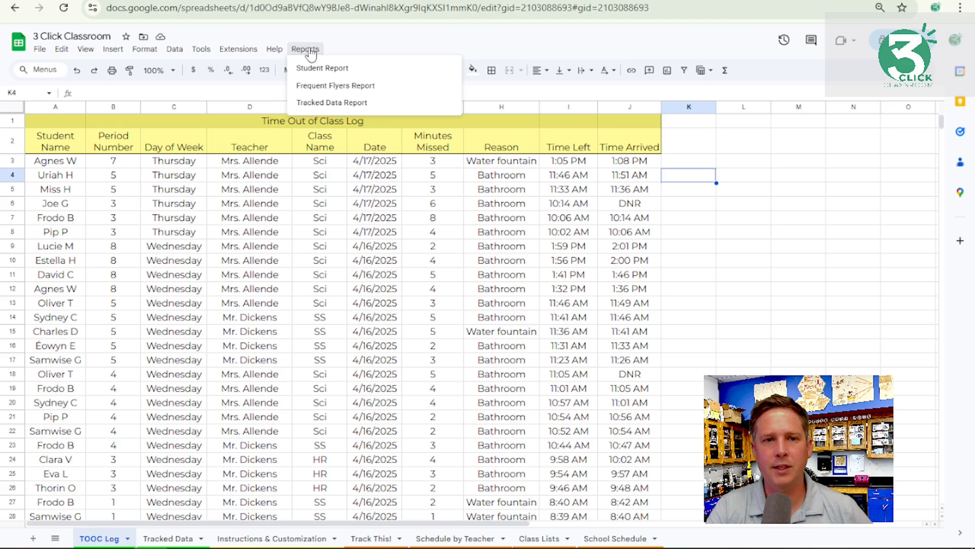
click(314, 86)
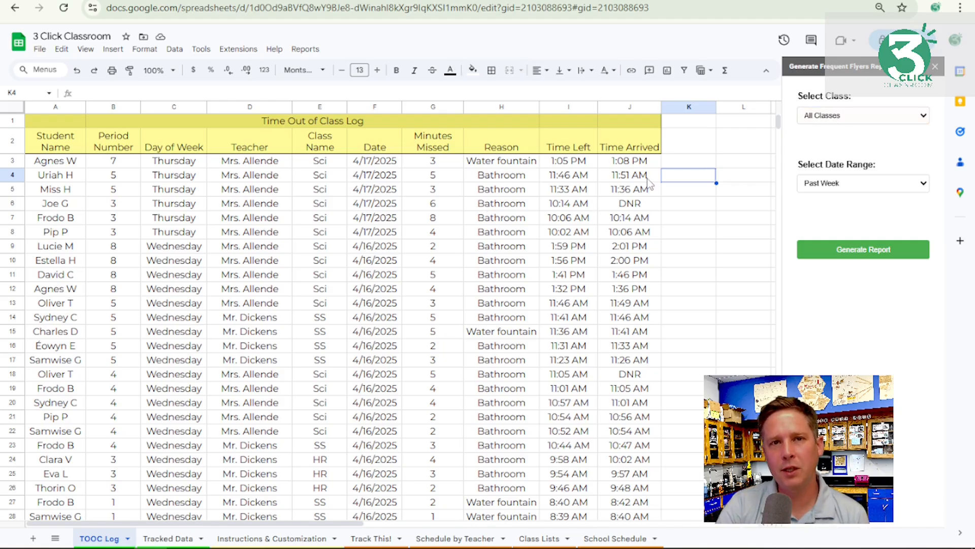
- Generate a Frequent Flyers report for the SS class covering the Past 2 Weeks and open it
click(865, 118)
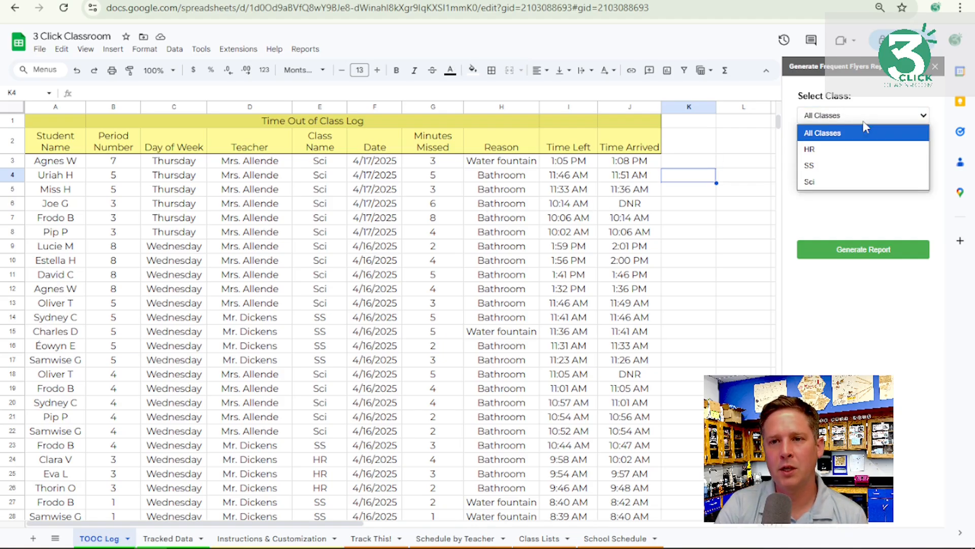
click(849, 167)
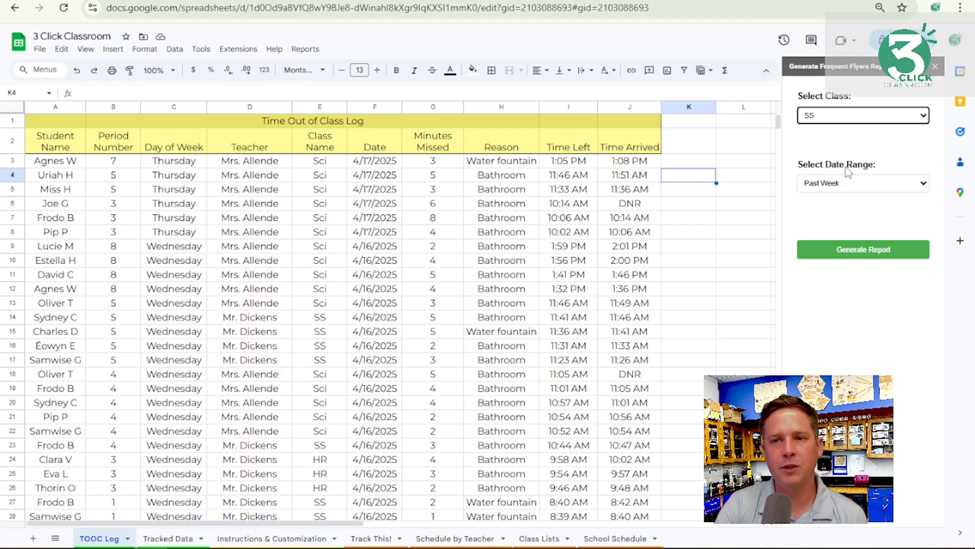
click(838, 185)
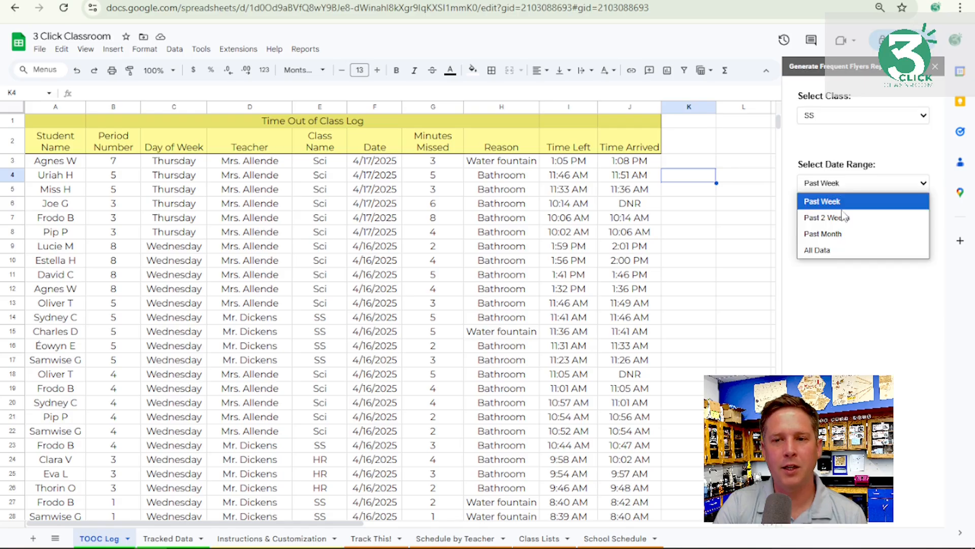
click(844, 219)
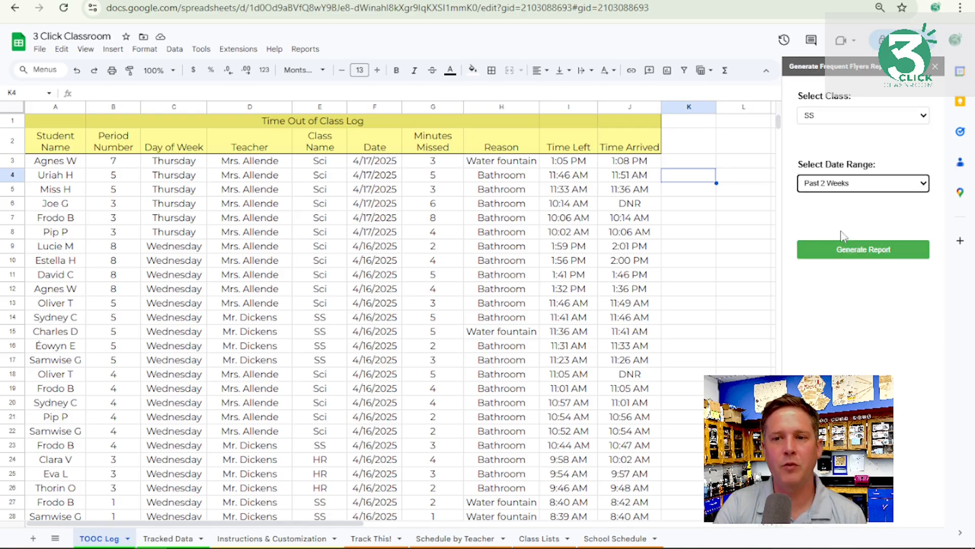
click(856, 254)
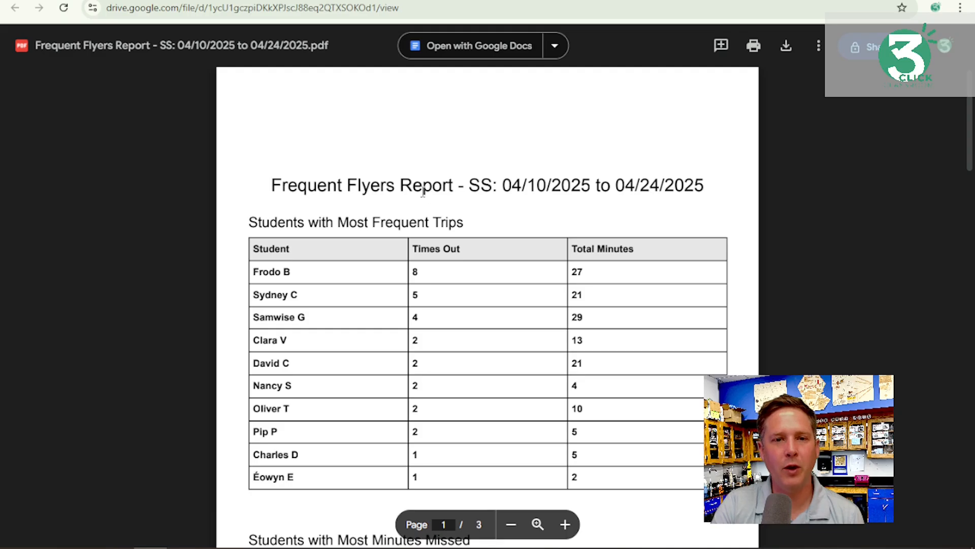
- Examine which students have the most frequent trips and the most minutes missed in the Frequent Flyers report
scroll(424, 191, down, 3)
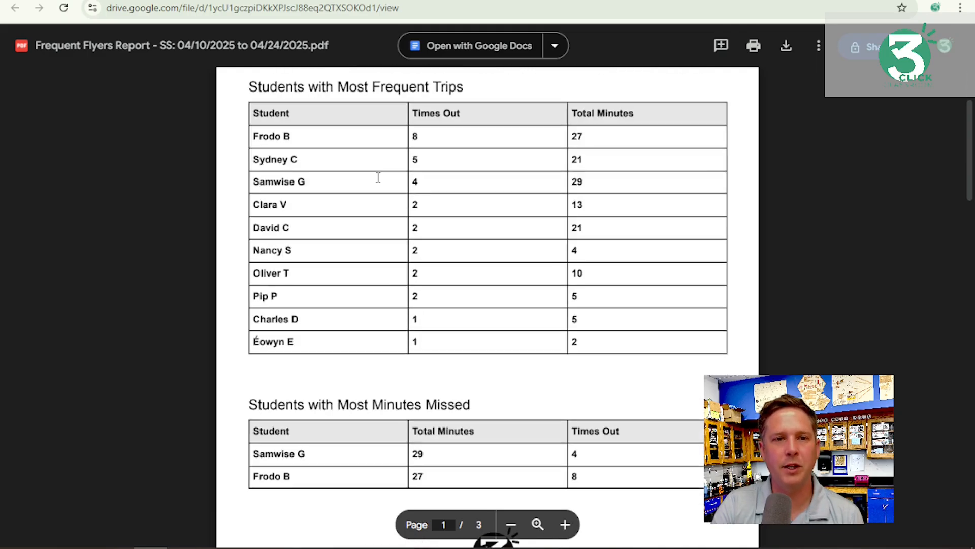
double_click(413, 137)
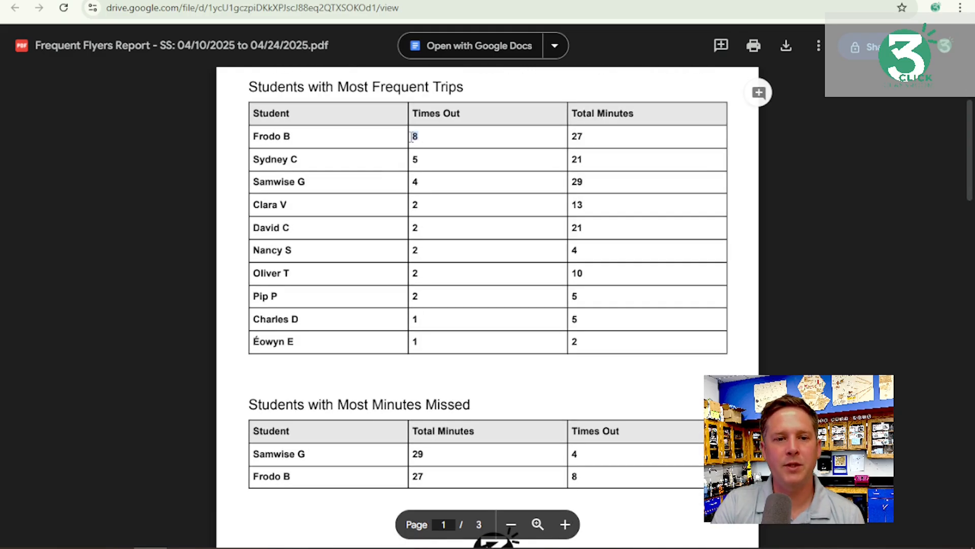
click(419, 136)
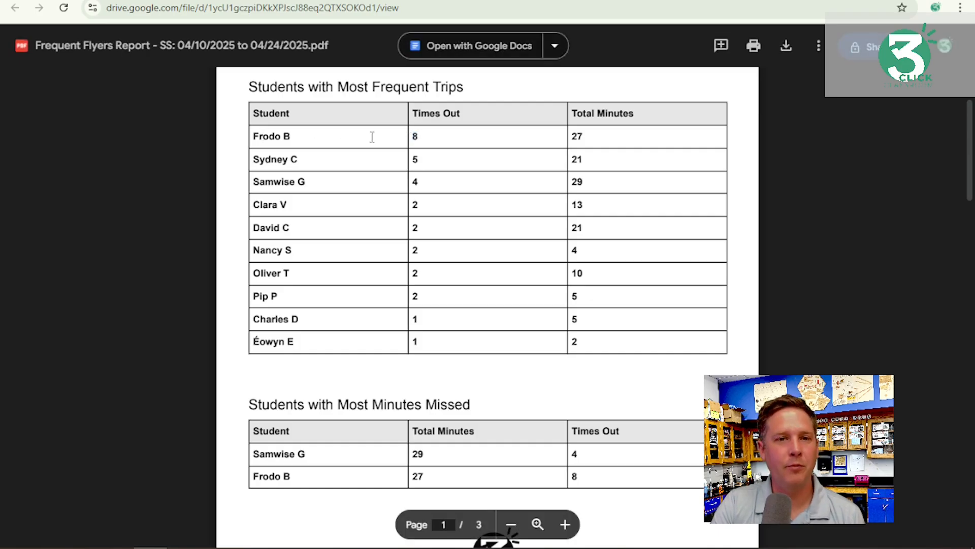
scroll(423, 134, down, 4)
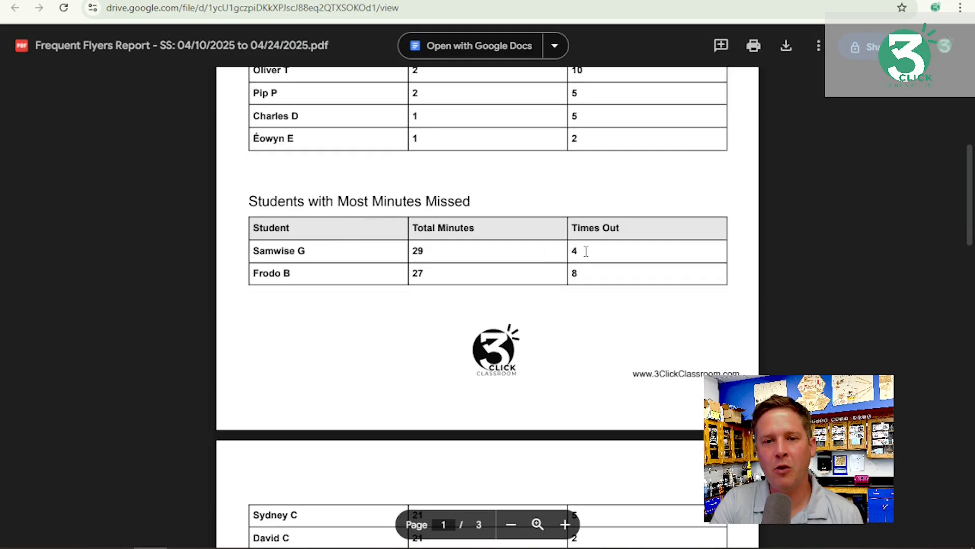
drag(587, 251, 567, 251)
drag(431, 248, 412, 250)
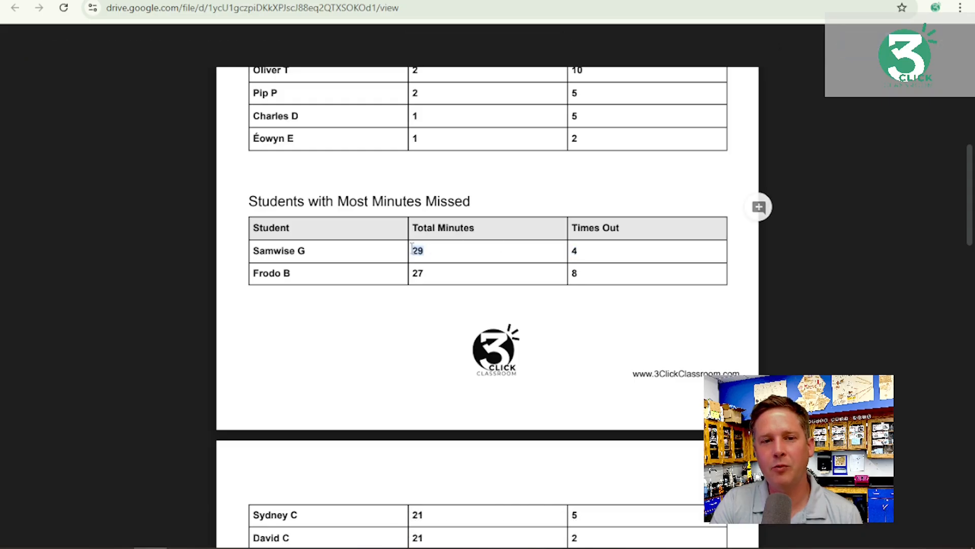
click(391, 248)
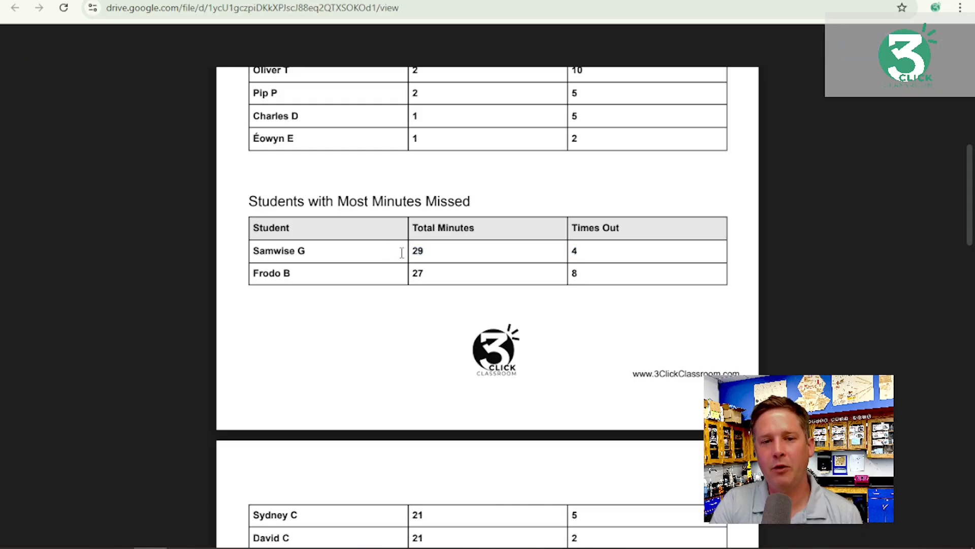
- Examine the Students with Longest Average Duration table, comparing average minutes with total trips
scroll(402, 253, down, 10)
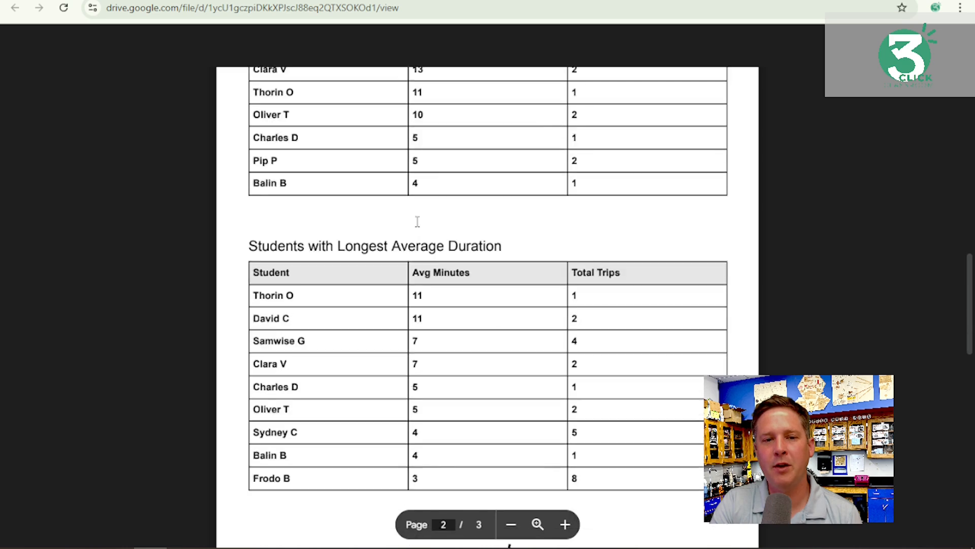
scroll(417, 222, down, 2)
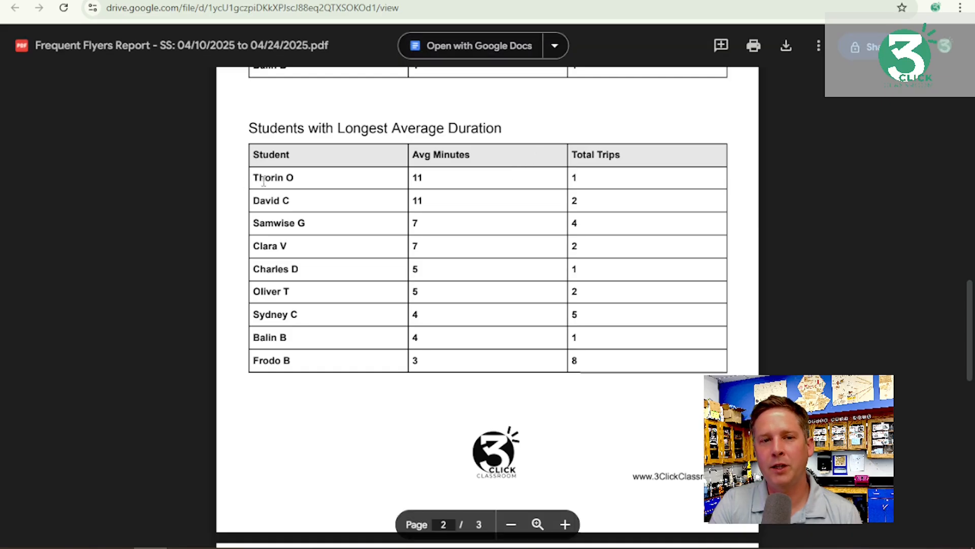
drag(577, 176, 570, 176)
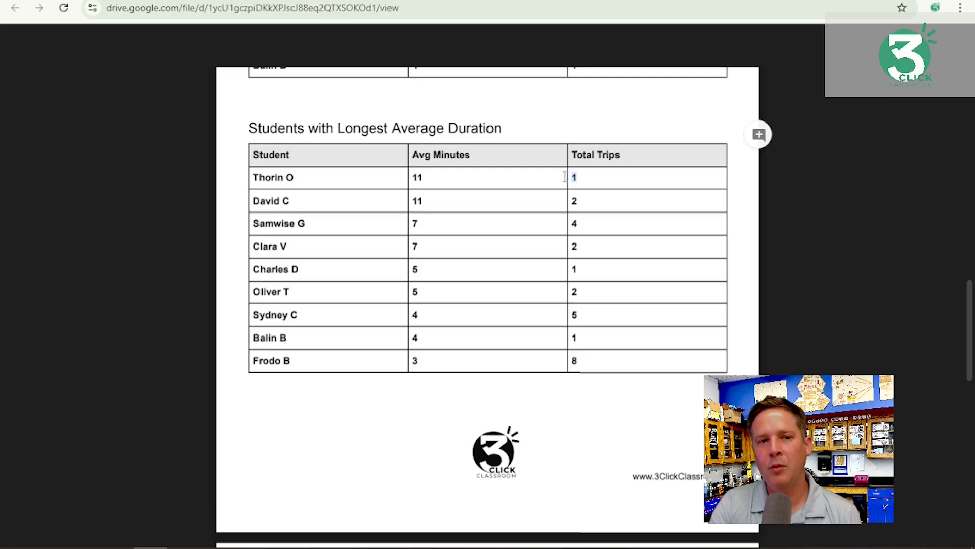
click(565, 176)
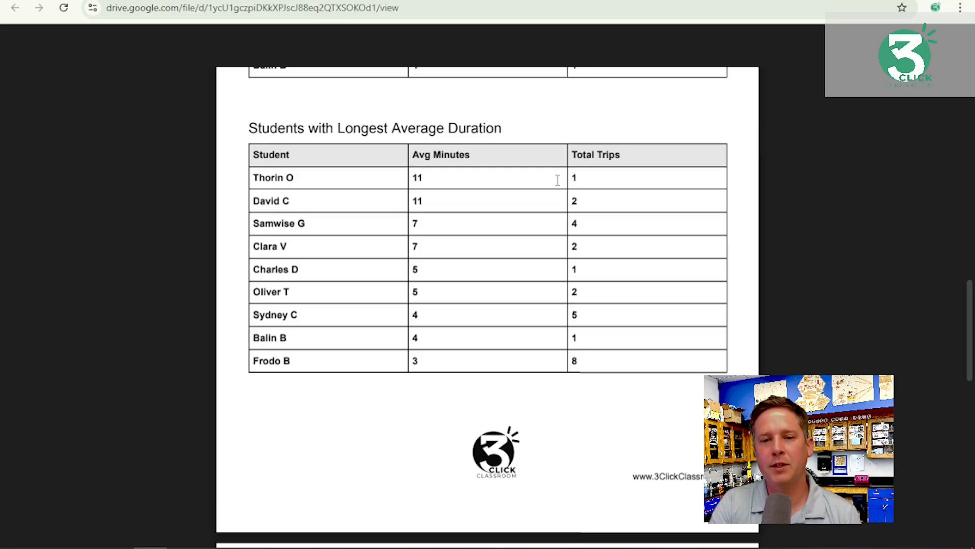
scroll(559, 178, down, 5)
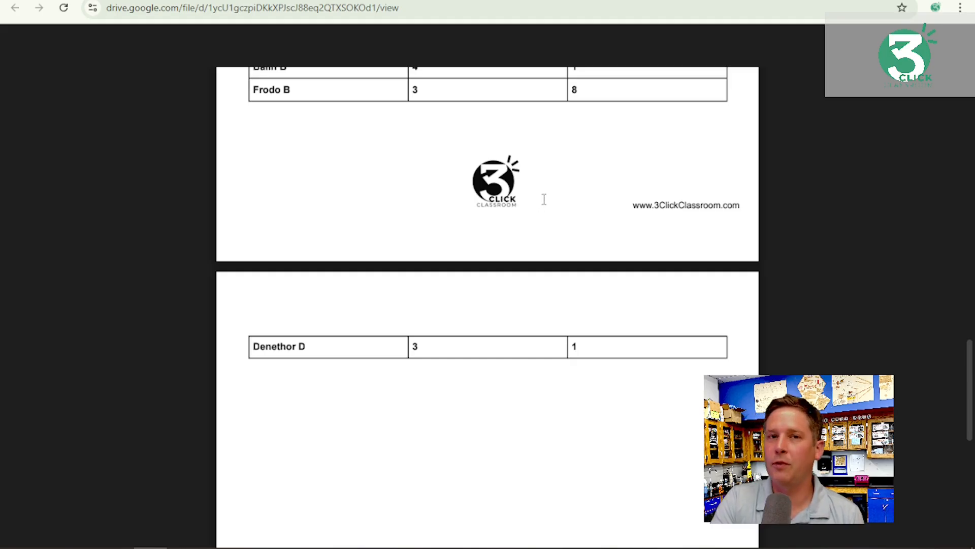
scroll(544, 199, up, 6)
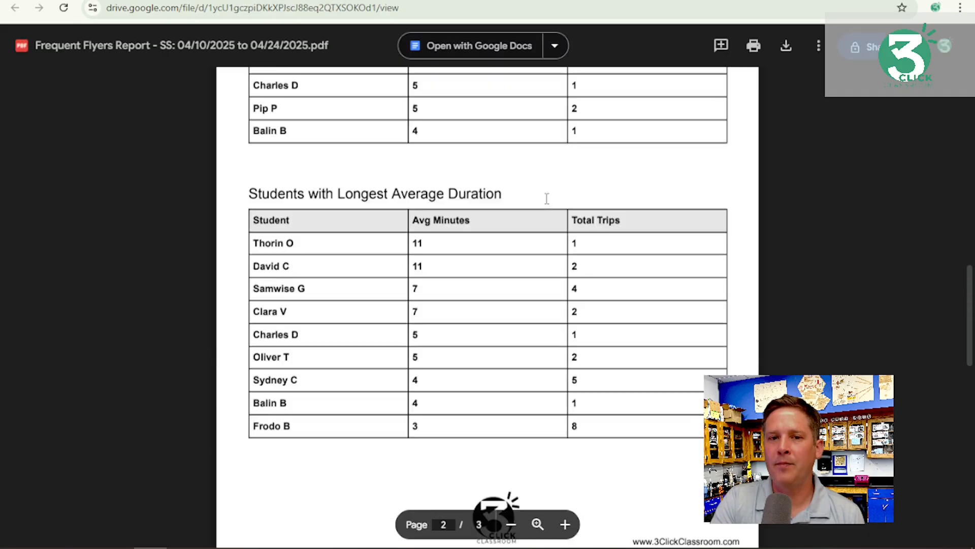
scroll(547, 198, up, 2)
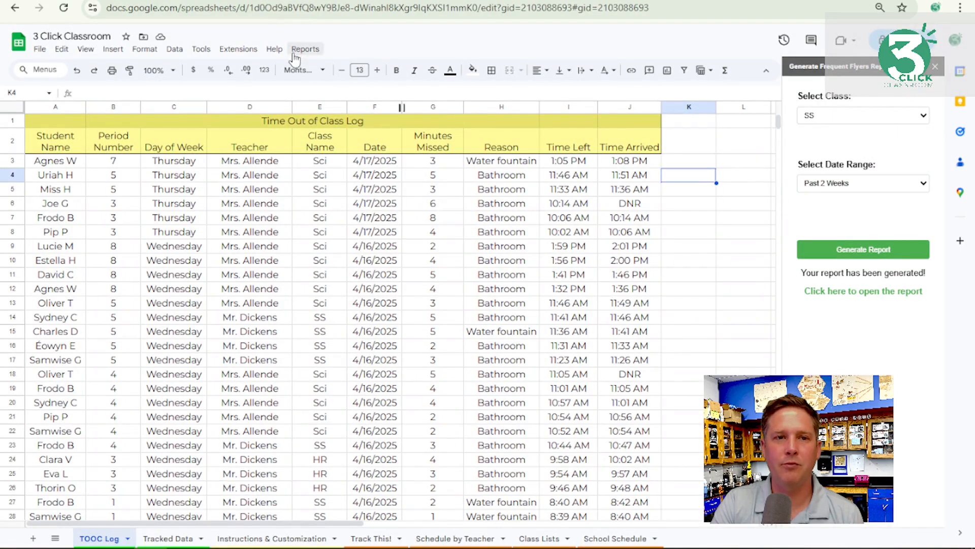
- Open the Tracked Data Report form, select the Sci class, and set the date range to Custom Range
click(305, 49)
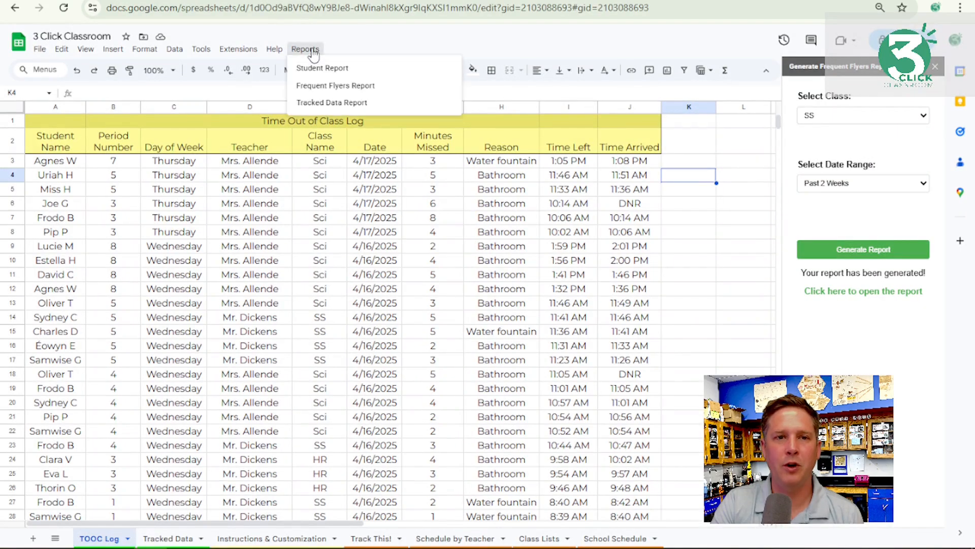
click(376, 103)
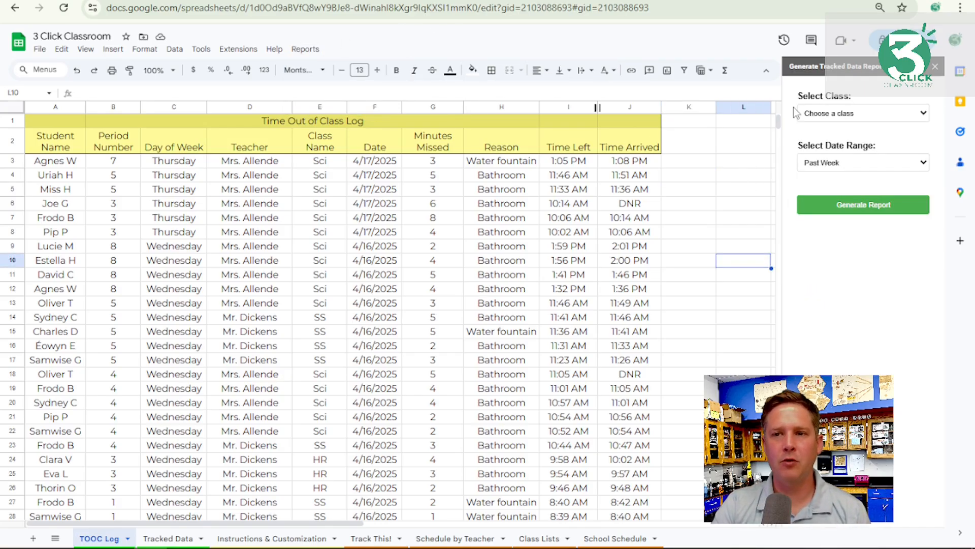
click(860, 113)
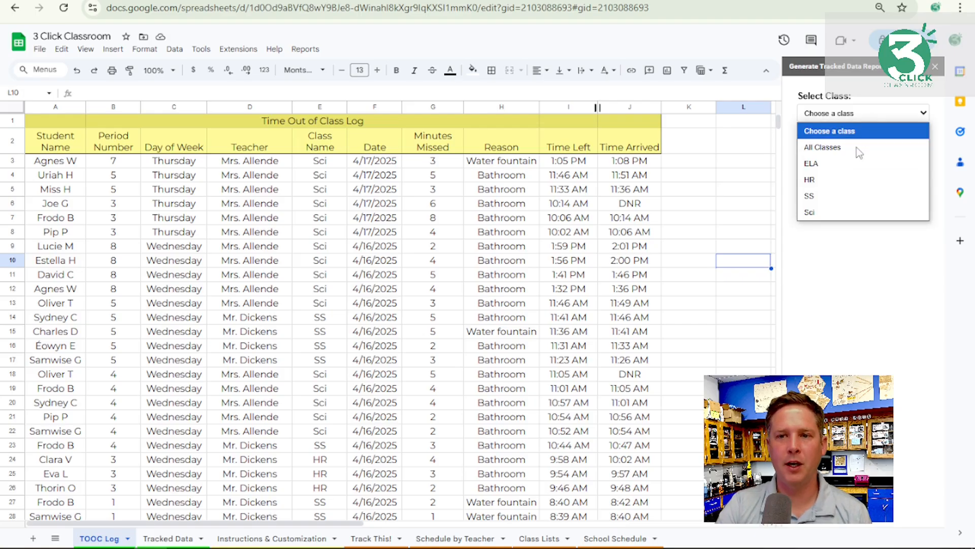
click(839, 212)
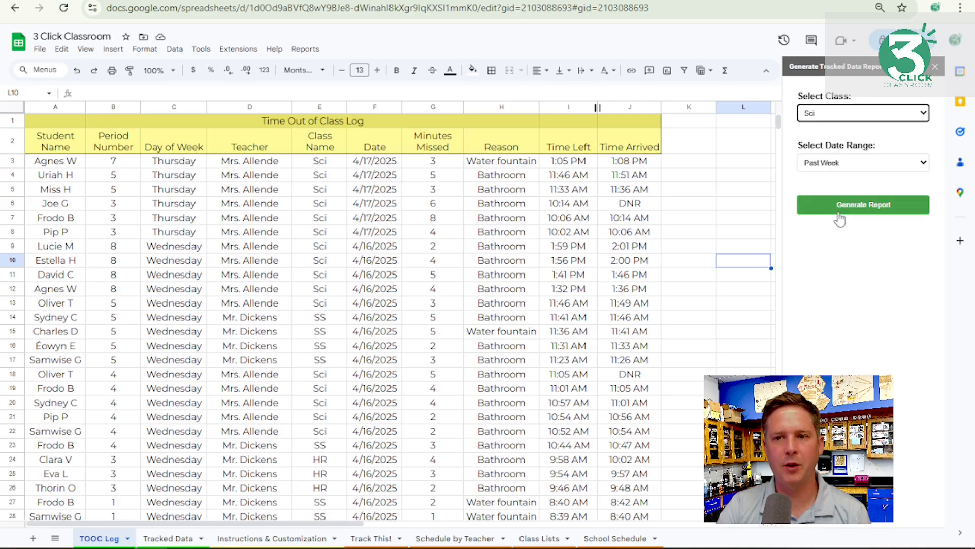
click(853, 161)
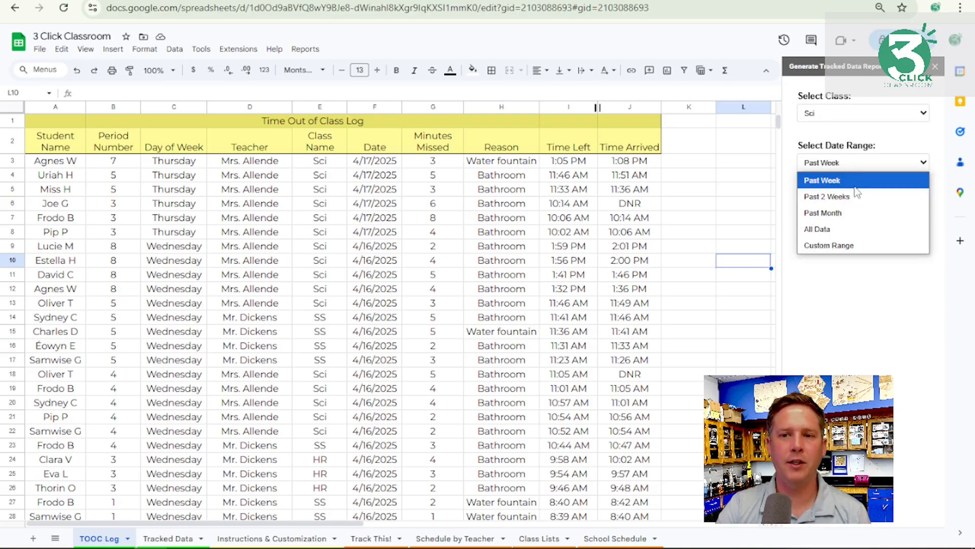
click(841, 246)
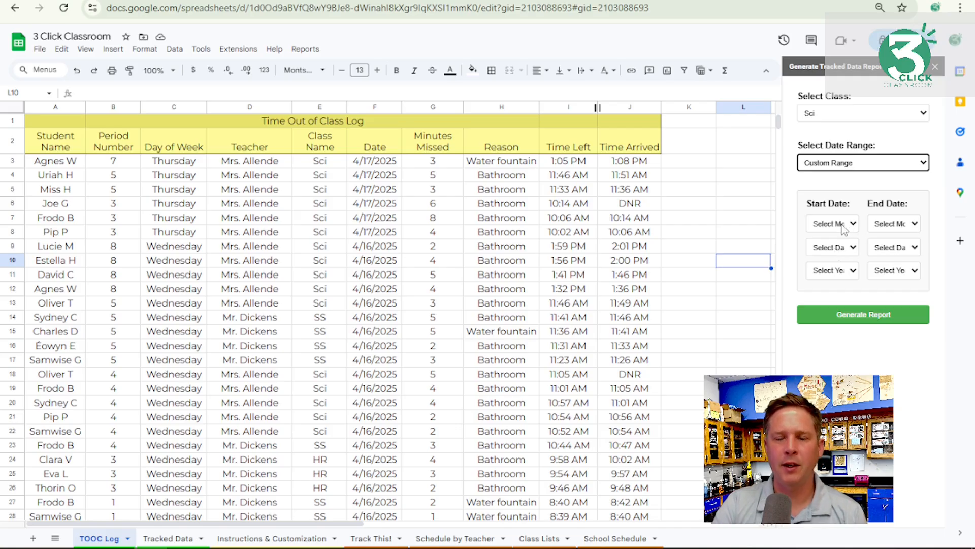
- Set the custom range's start month and day to March 1 and its end month and day to April 27
click(842, 225)
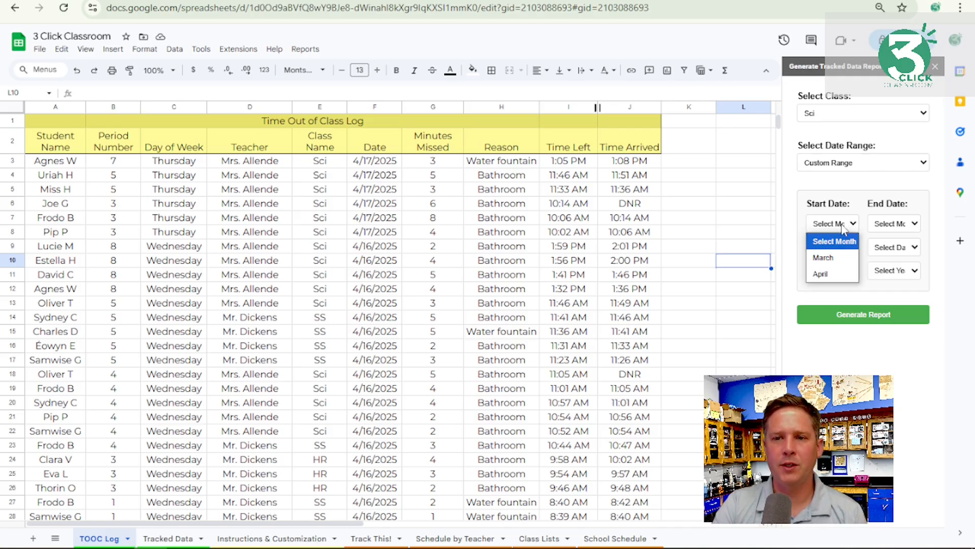
click(838, 267)
click(899, 229)
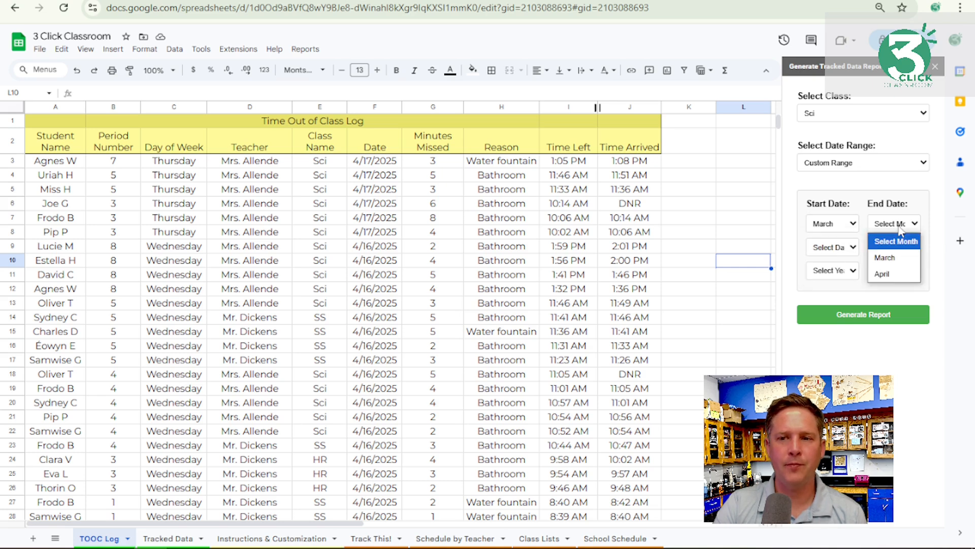
click(884, 275)
click(837, 251)
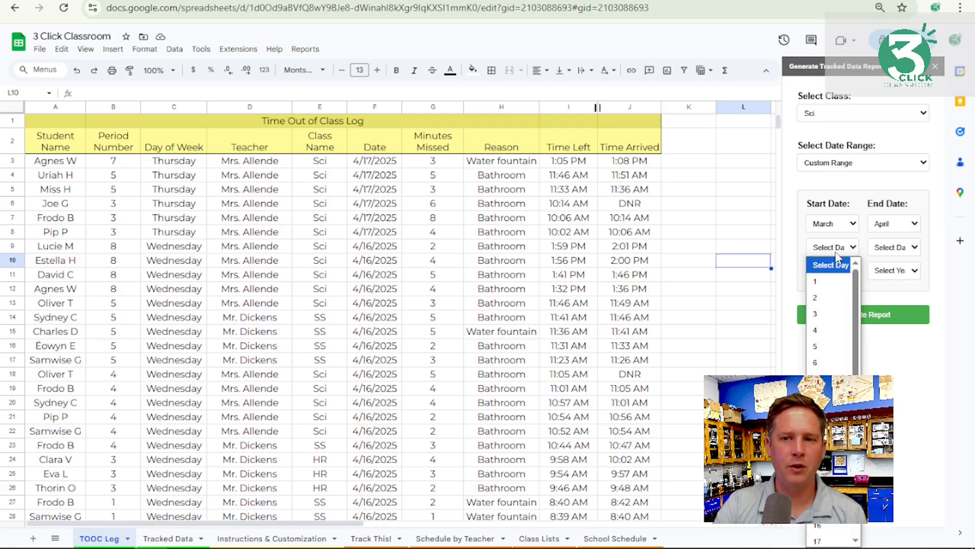
click(831, 283)
click(886, 253)
scroll(889, 315, down, 5)
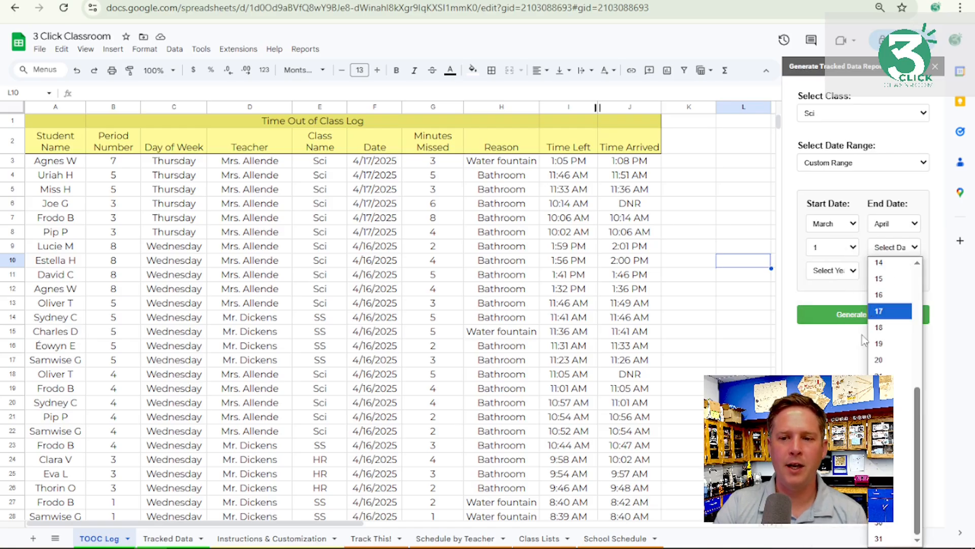
click(894, 473)
- Set both the start and end years to 2025, then generate the Tracked Data report and open it
click(832, 270)
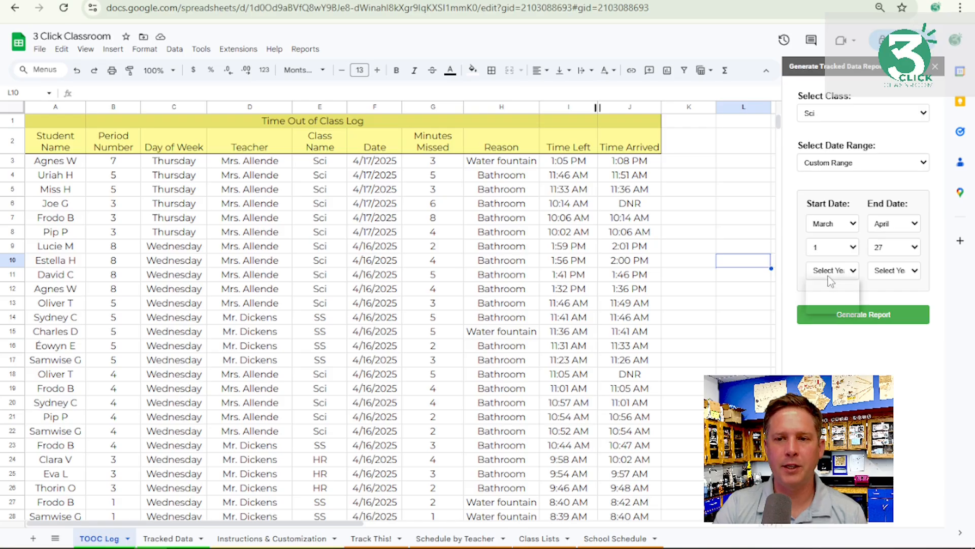
click(835, 301)
click(895, 273)
click(889, 303)
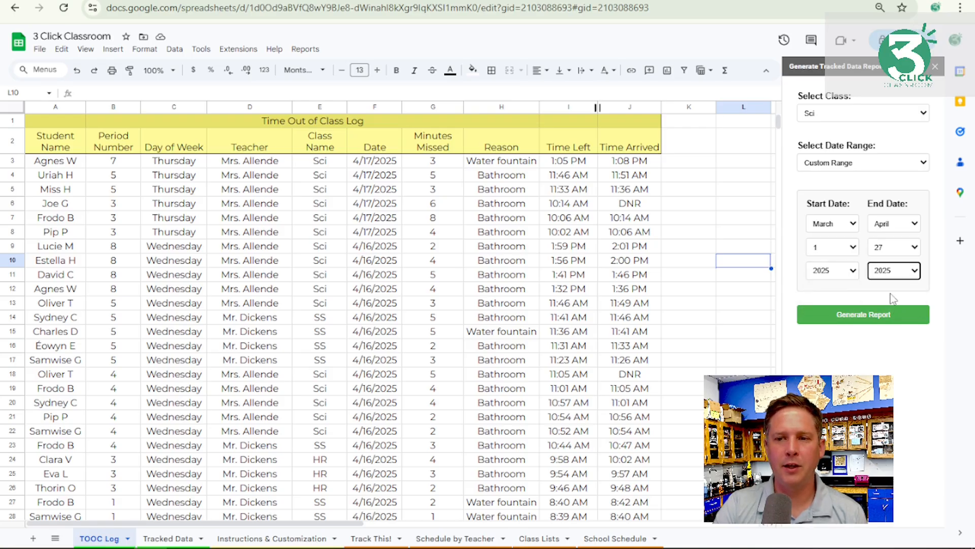
click(874, 321)
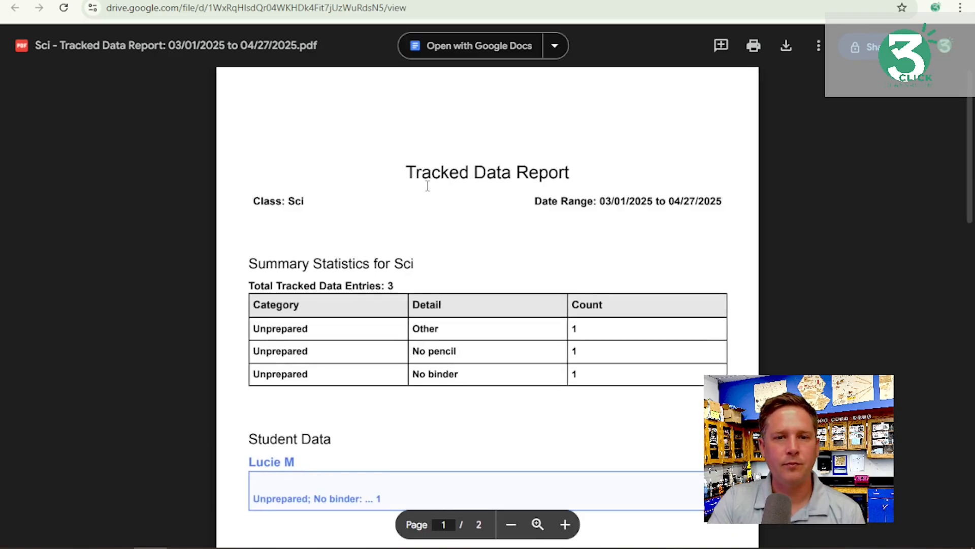
- Examine the Tracked Data report's summary statistics, the individual student entries, and the Detailed Tracked Data table
scroll(426, 184, down, 1)
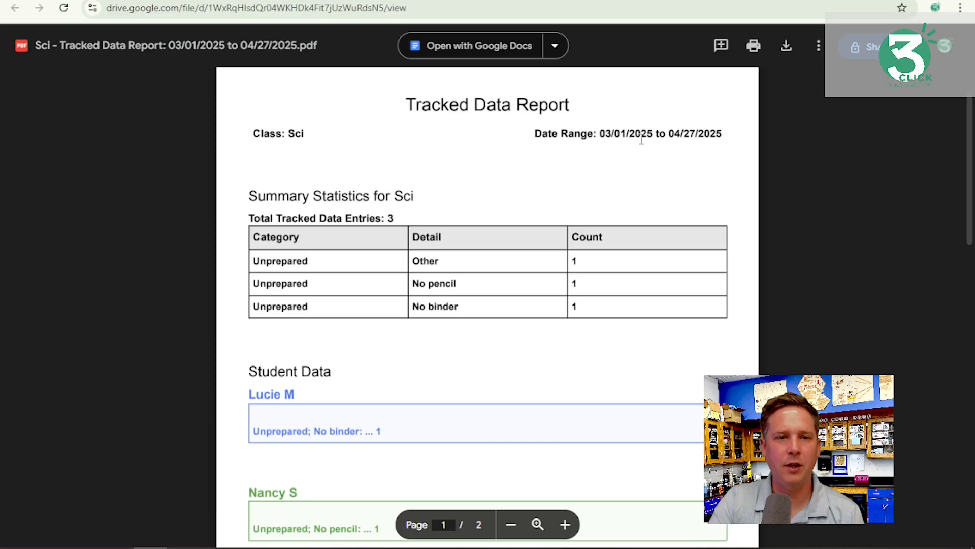
scroll(597, 158, down, 1)
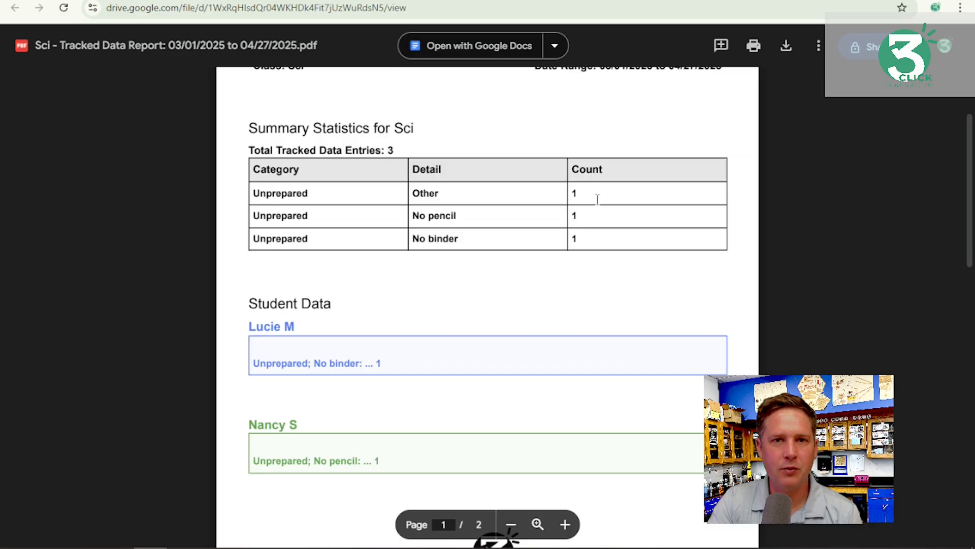
scroll(594, 199, down, 1)
scroll(594, 200, down, 2)
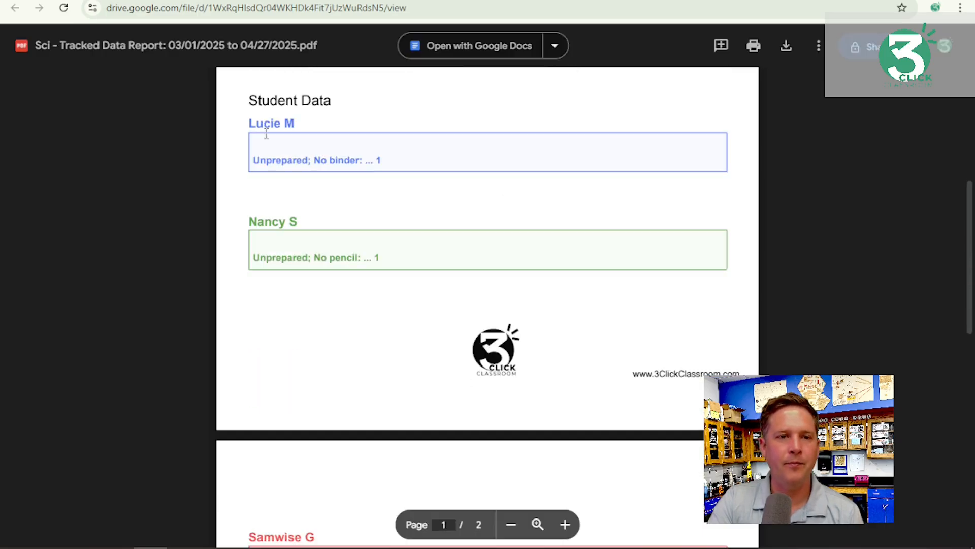
scroll(343, 177, down, 3)
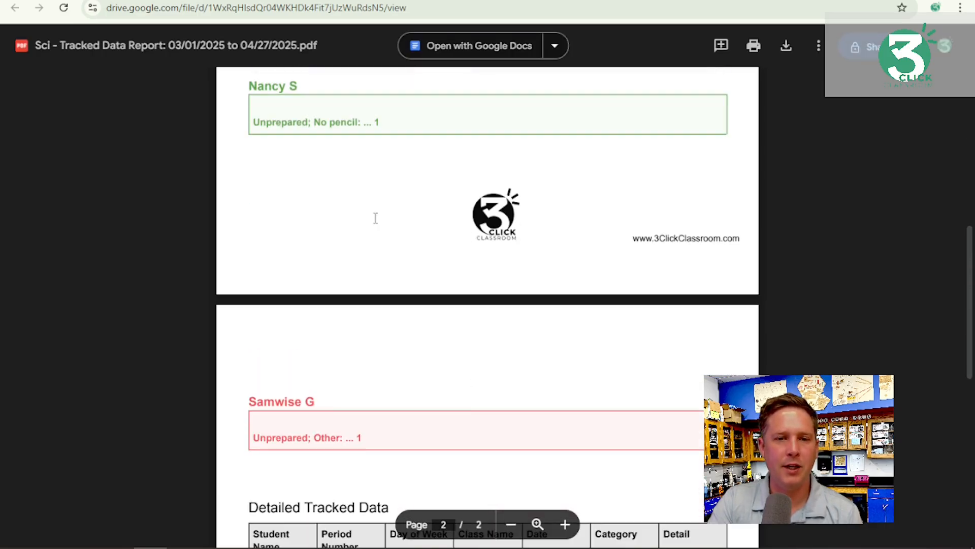
scroll(479, 416, down, 3)
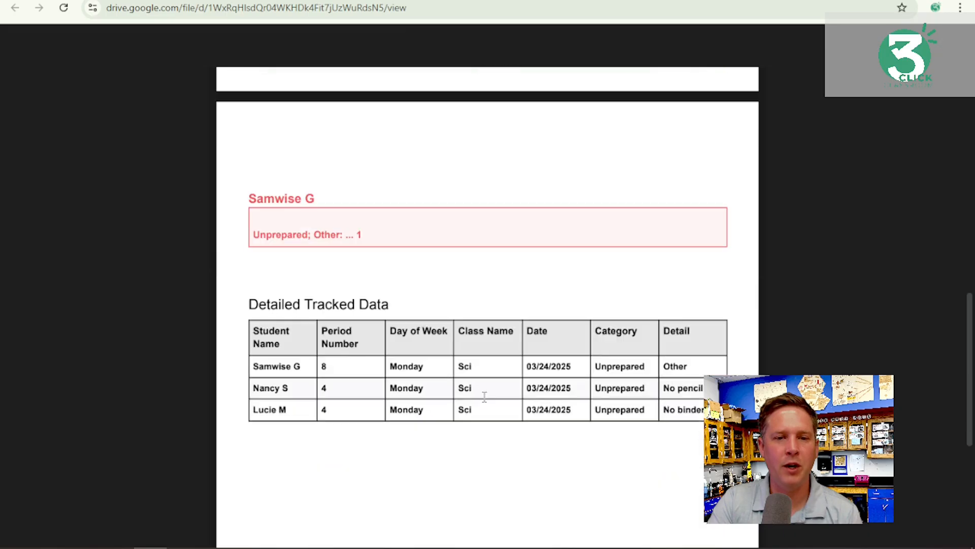
- Review the report's student data and summary statistics again, and close the report to return to the 3 Click Classroom spreadsheet
scroll(355, 409, up, 6)
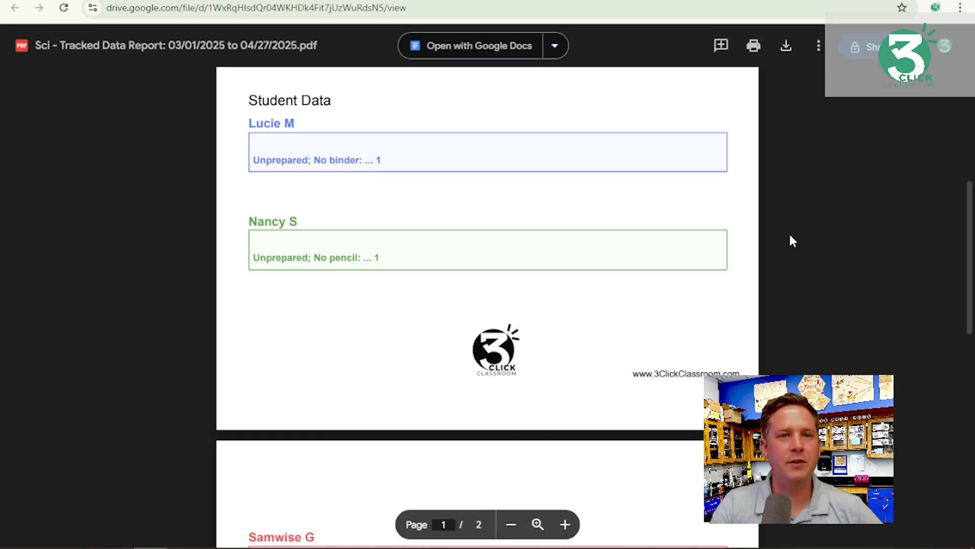
scroll(780, 239, up, 1)
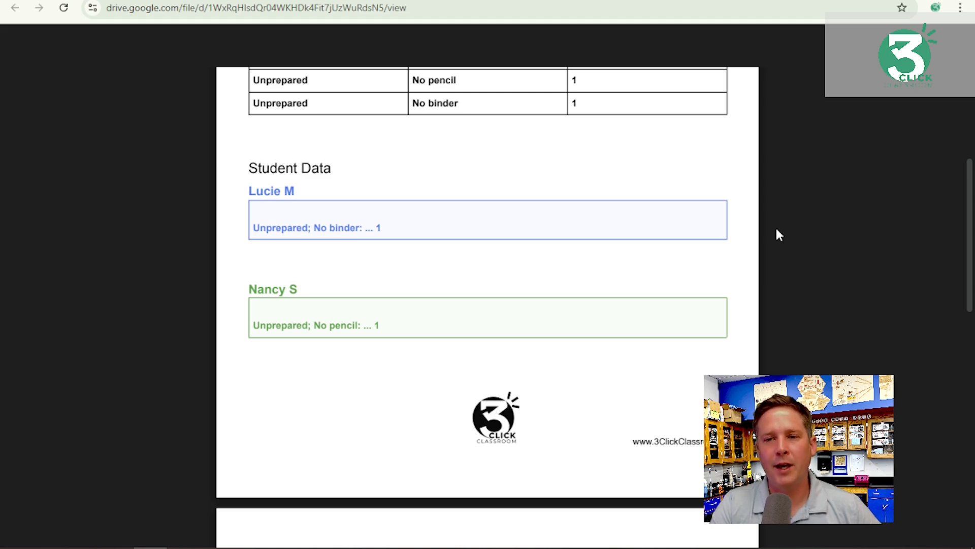
scroll(783, 232, up, 1)
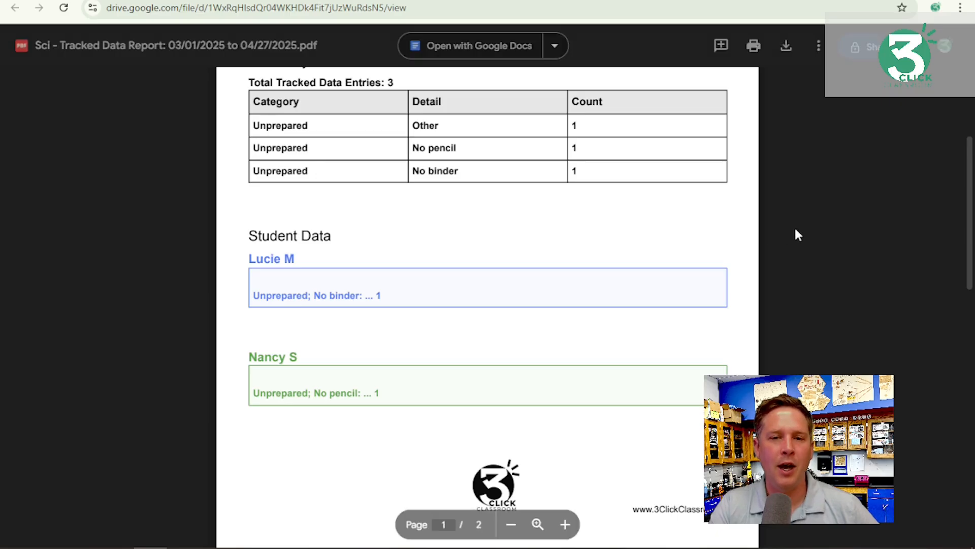
scroll(800, 230, up, 3)
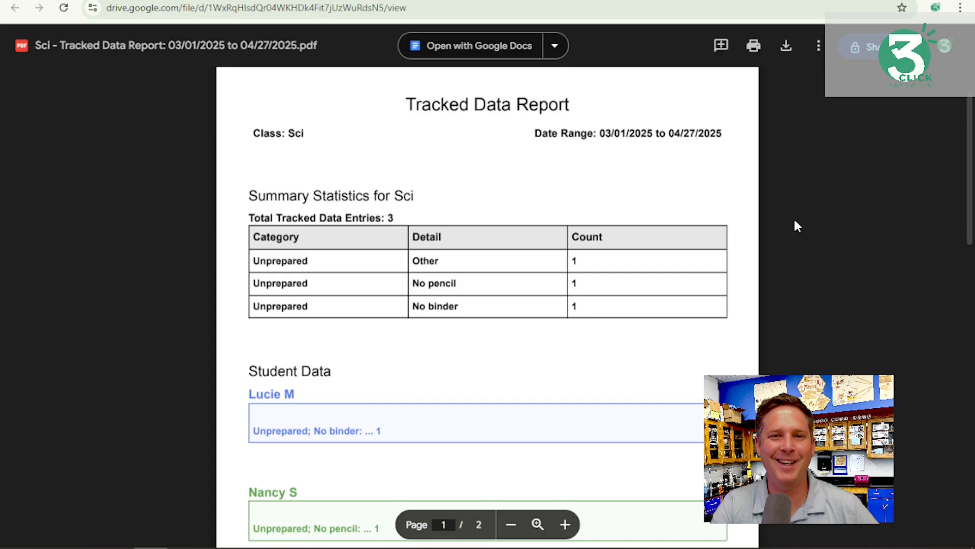
scroll(782, 218, up, 2)
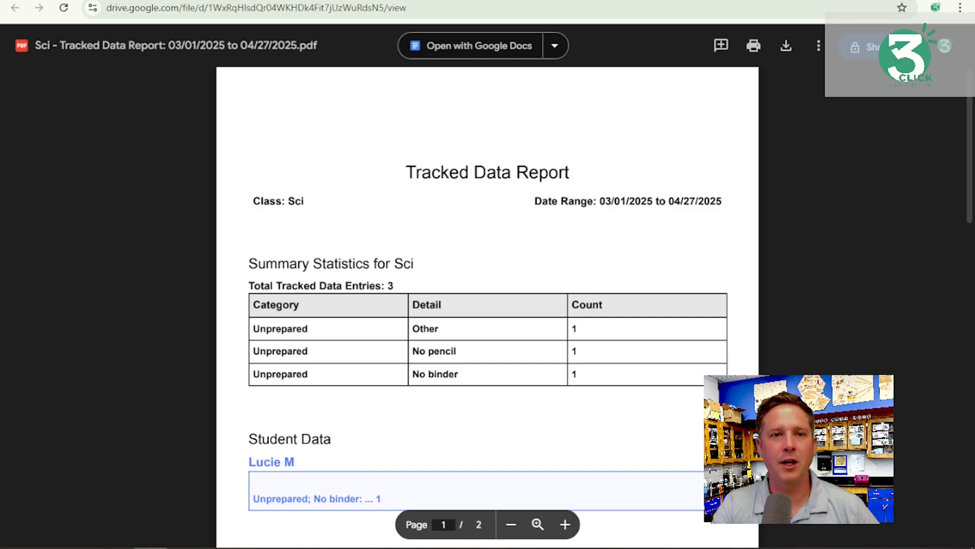
key(ctrl+w)
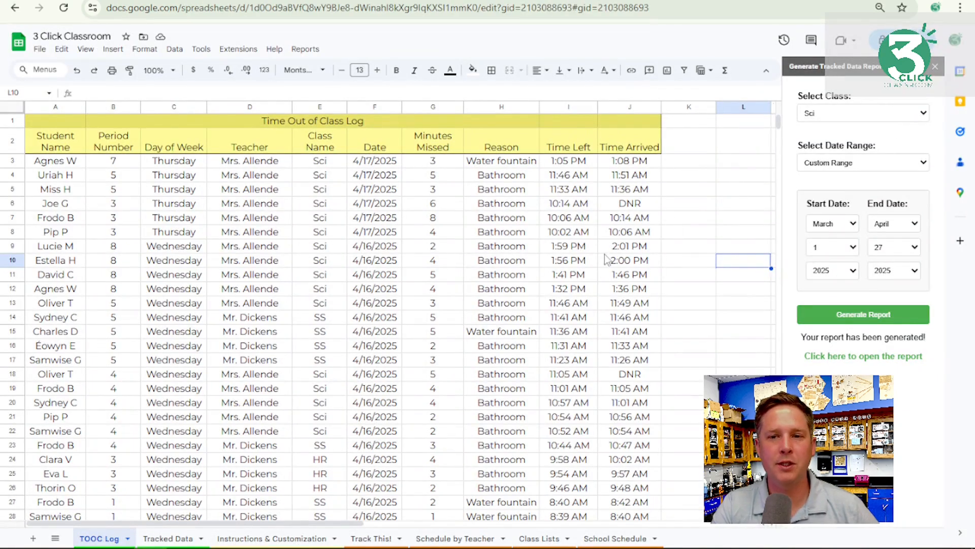